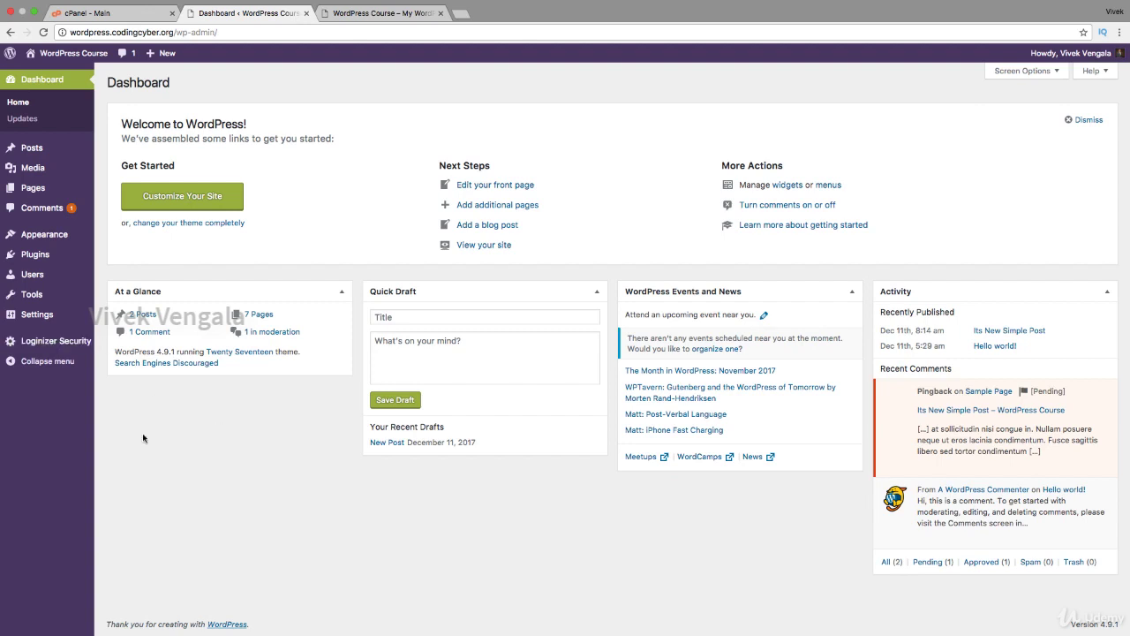
# Open the Discussion settings page and look through its options.
pyautogui.moveTo(94, 313)
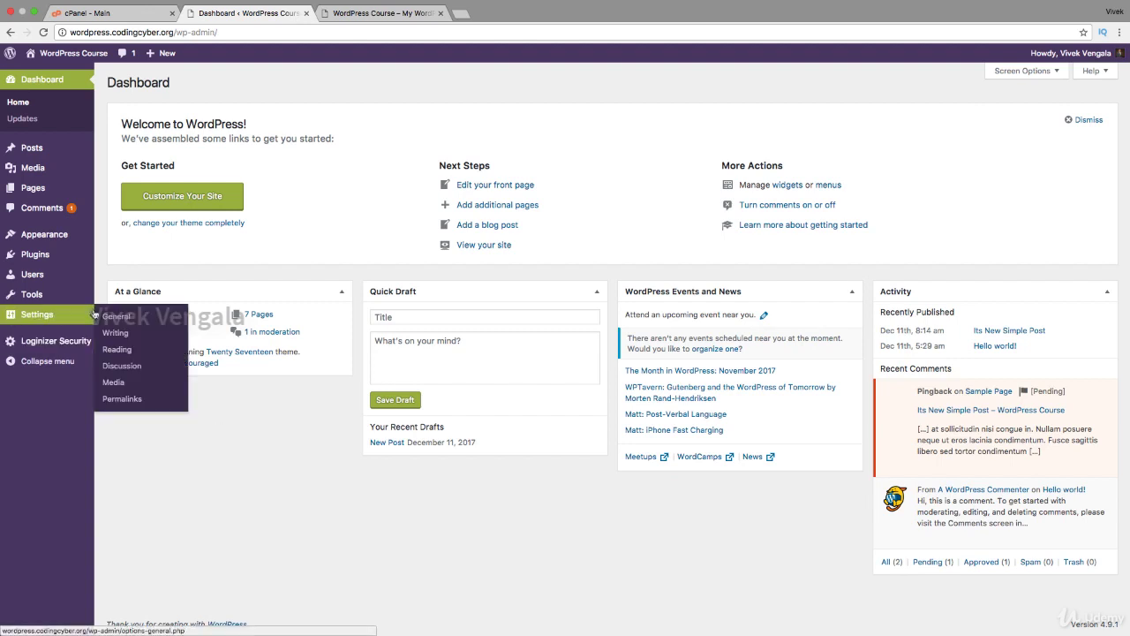
pyautogui.click(125, 366)
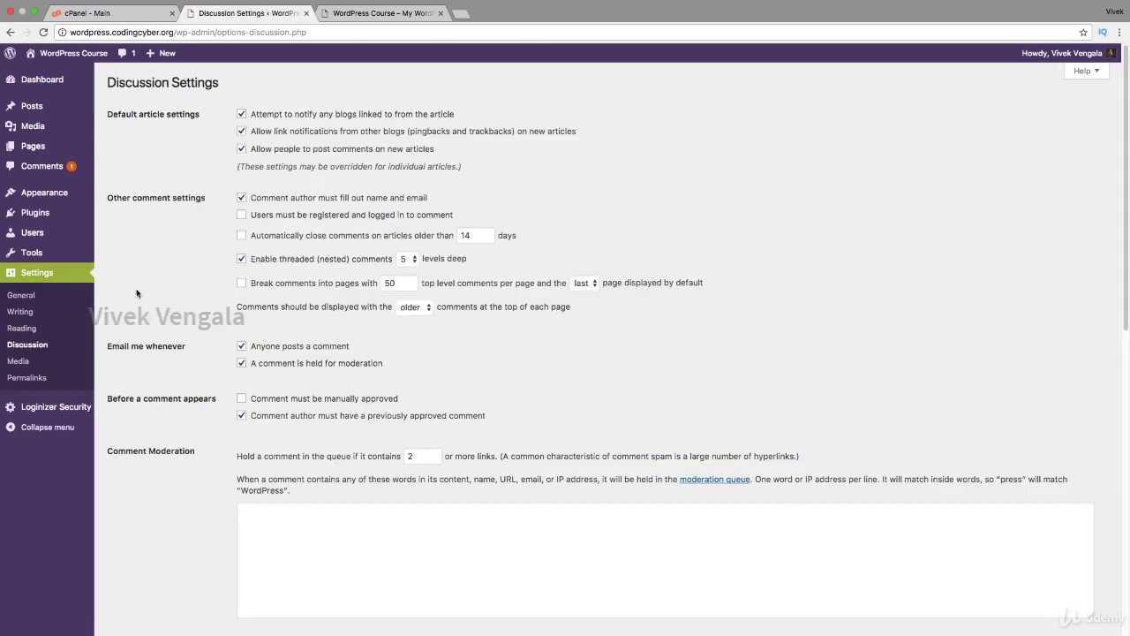
pyautogui.scroll(-10, 138, 279)
pyautogui.scroll(10, 138, 279)
# Go to the site's blog page at wordpress.codingcyber.org/blog and view the post "Its New Simple Post".
pyautogui.click(346, 17)
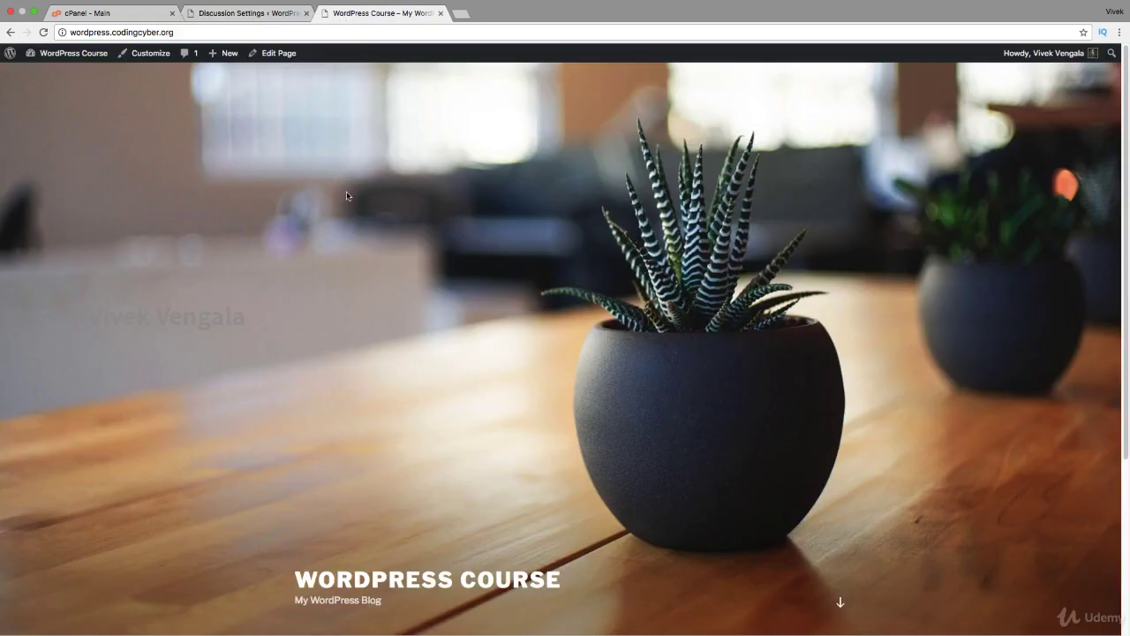
pyautogui.scroll(-3, 326, 162)
pyautogui.click(317, 31)
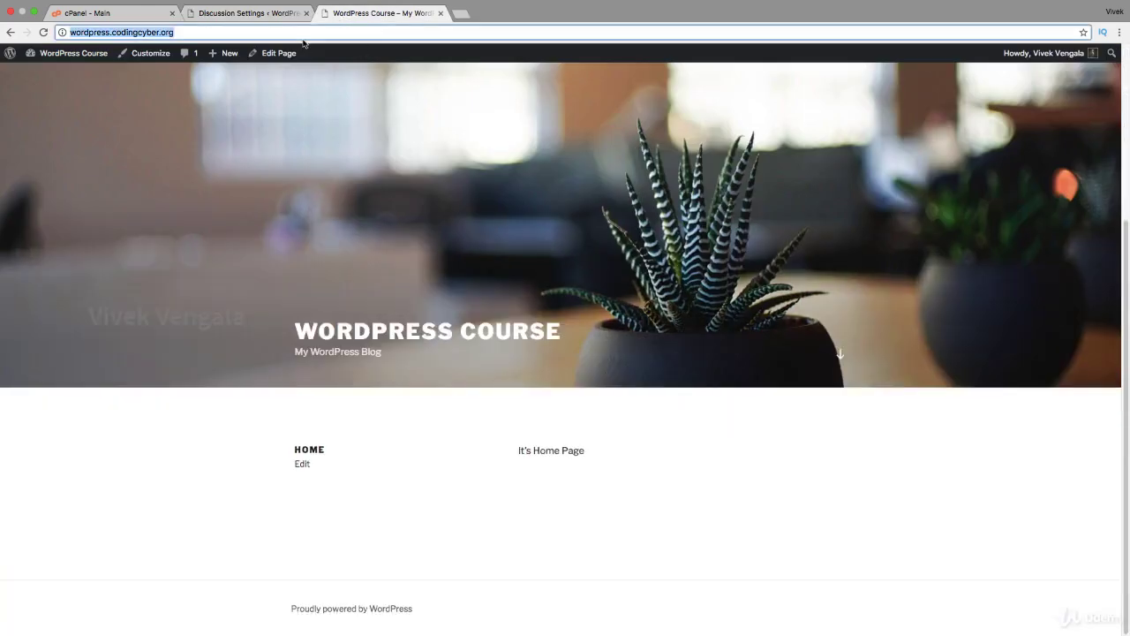
pyautogui.click(316, 32)
pyautogui.write('blog')
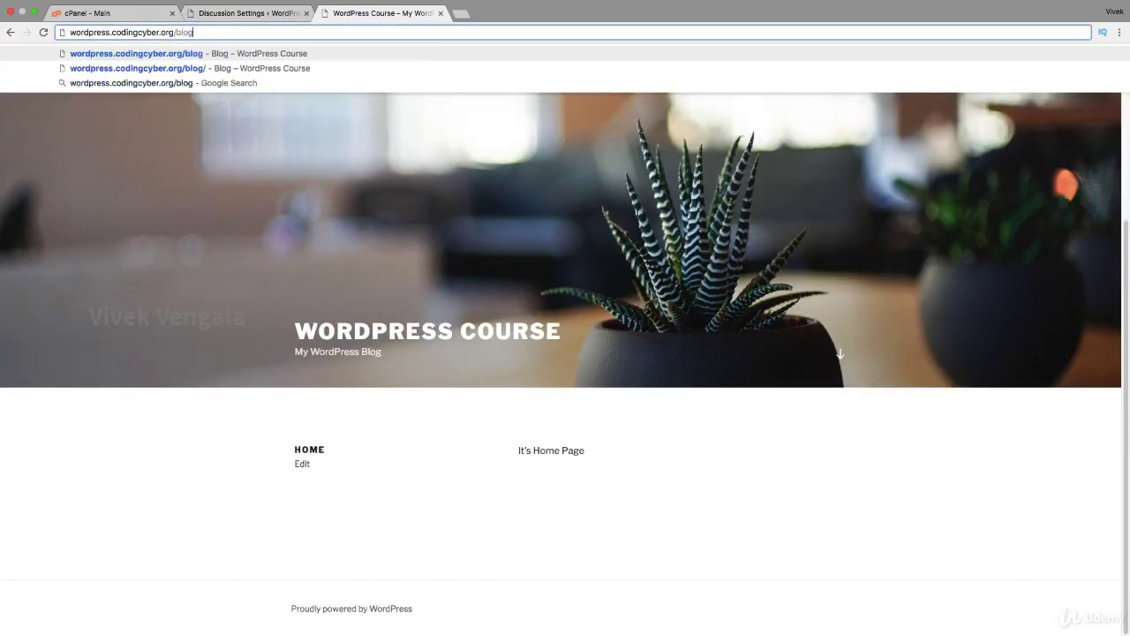
pyautogui.press('Return')
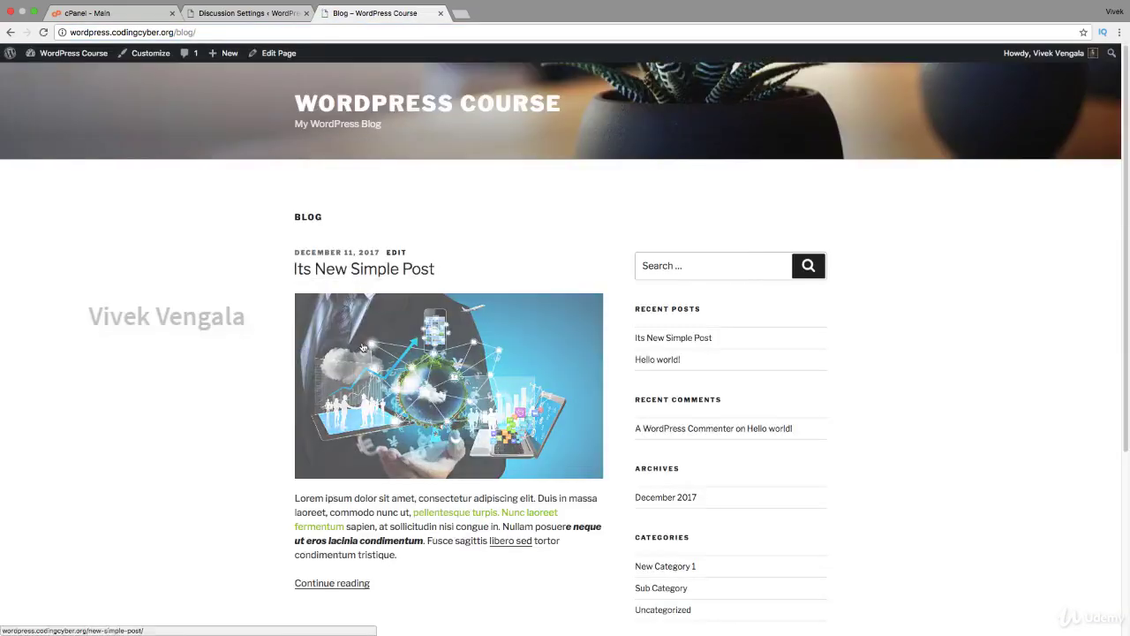
pyautogui.click(369, 276)
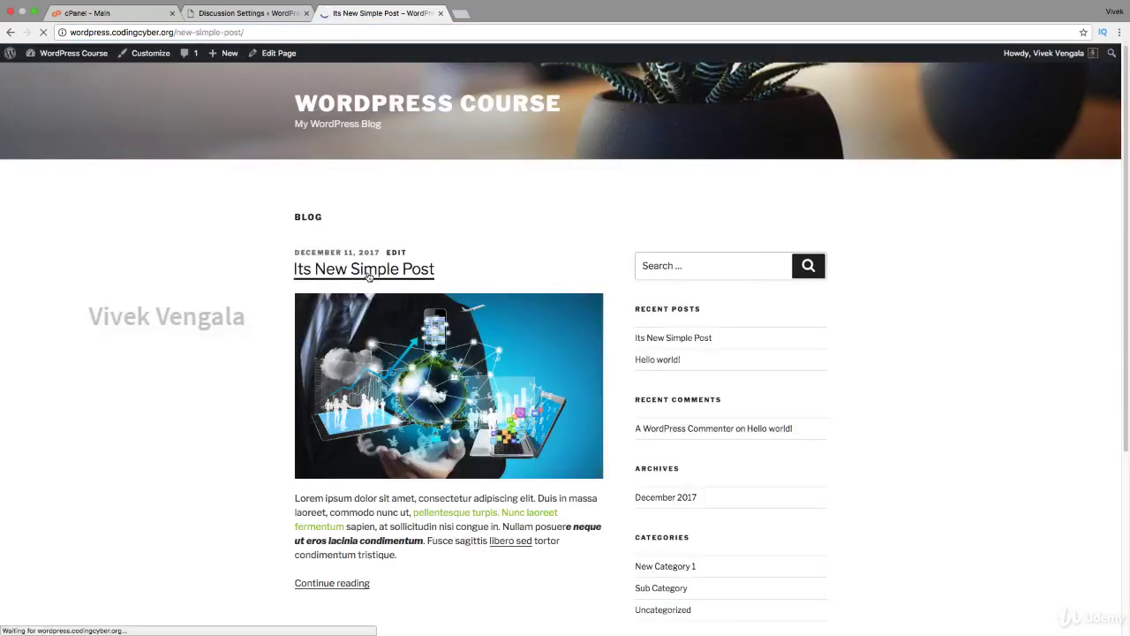
pyautogui.scroll(-10, 197, 318)
pyautogui.scroll(-3, 197, 318)
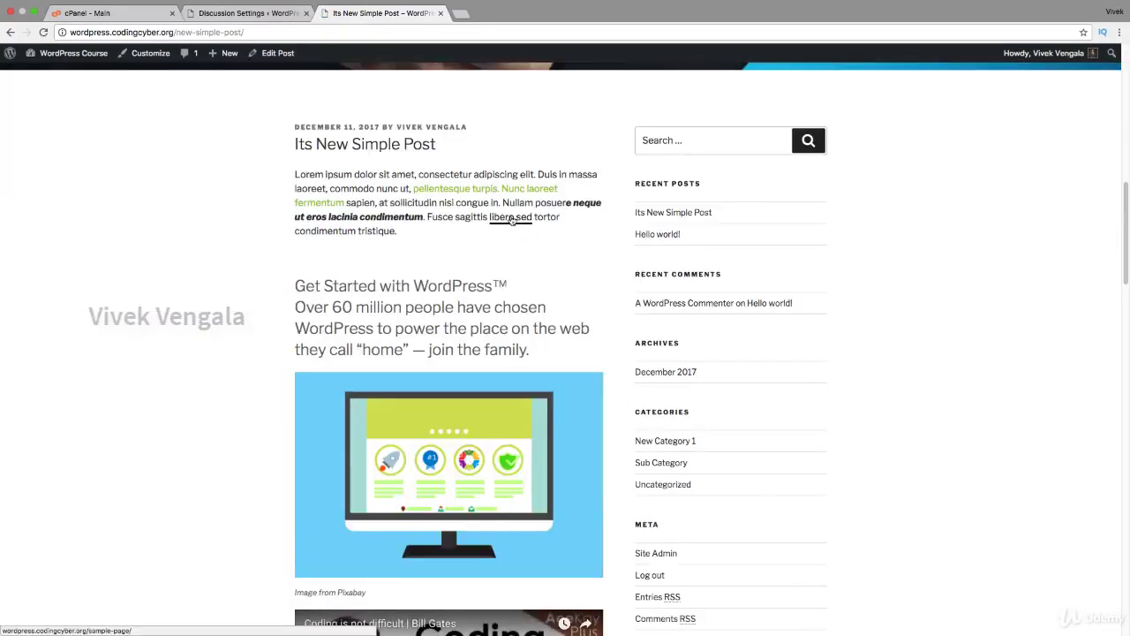
# Open the site's comments list and examine the pending pingback from "Its New Simple Post".
pyautogui.click(247, 13)
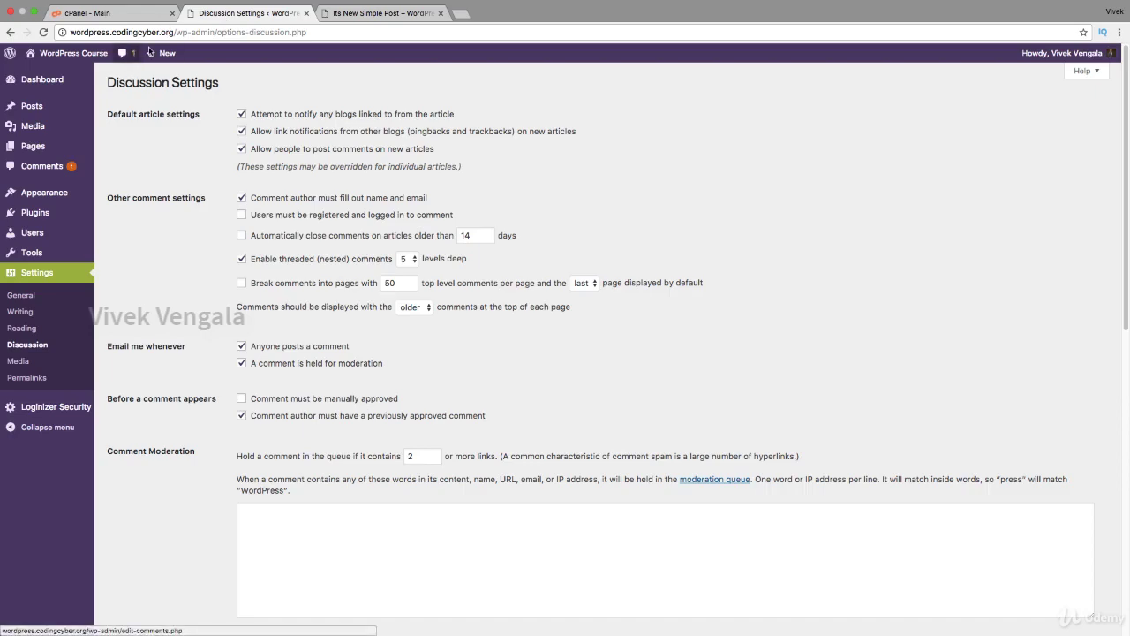
pyautogui.hotkey('ctrl', 'Tab')
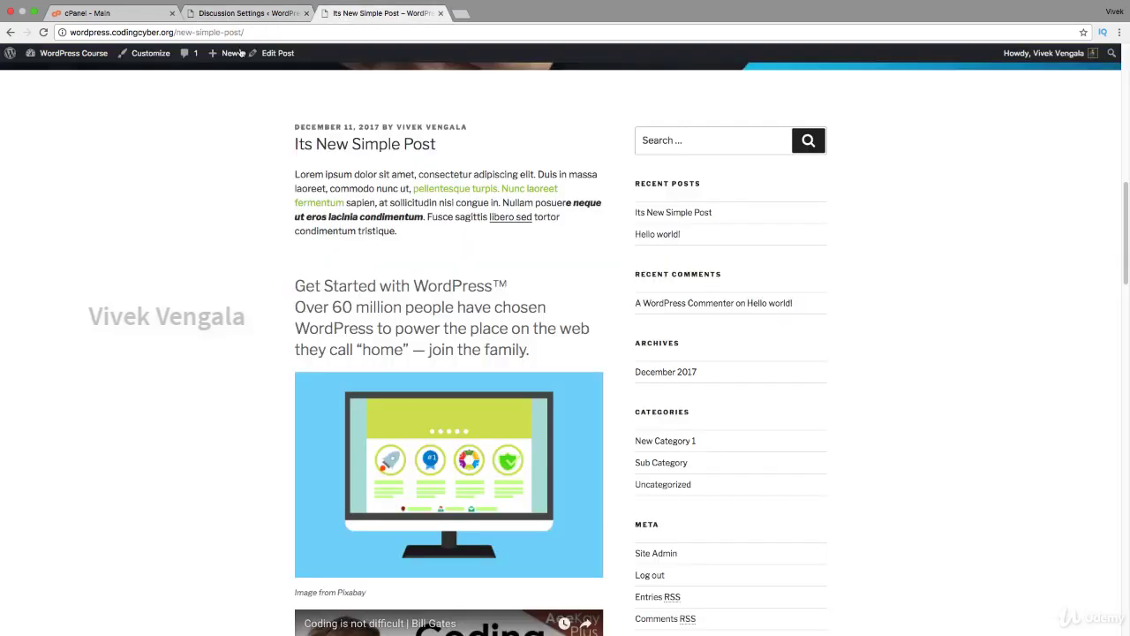
pyautogui.click(188, 53)
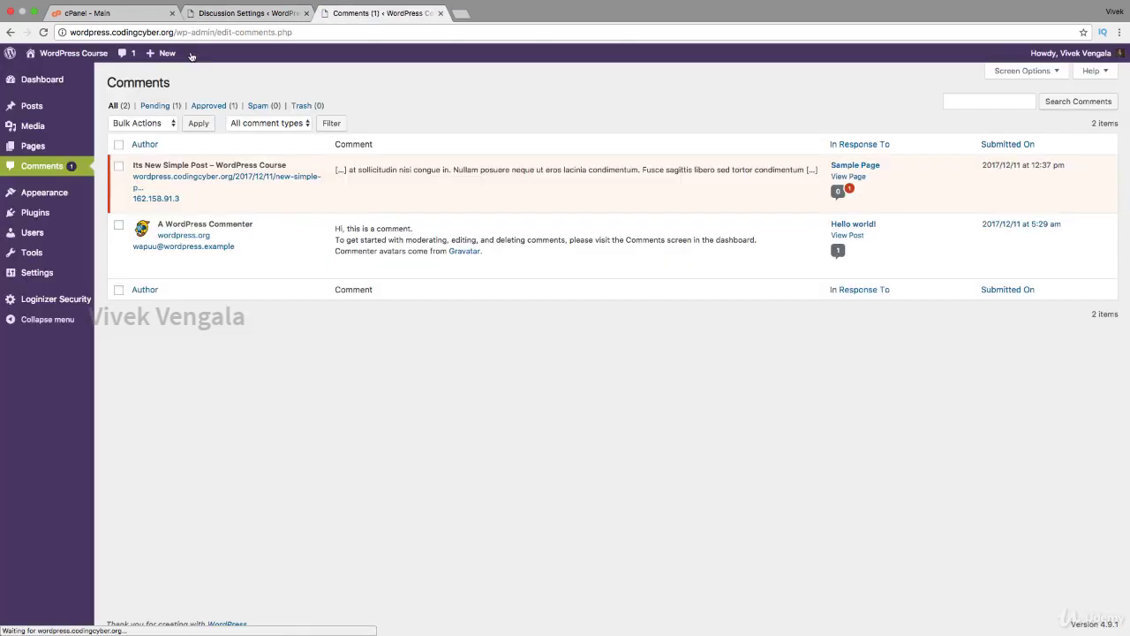
pyautogui.moveTo(274, 182)
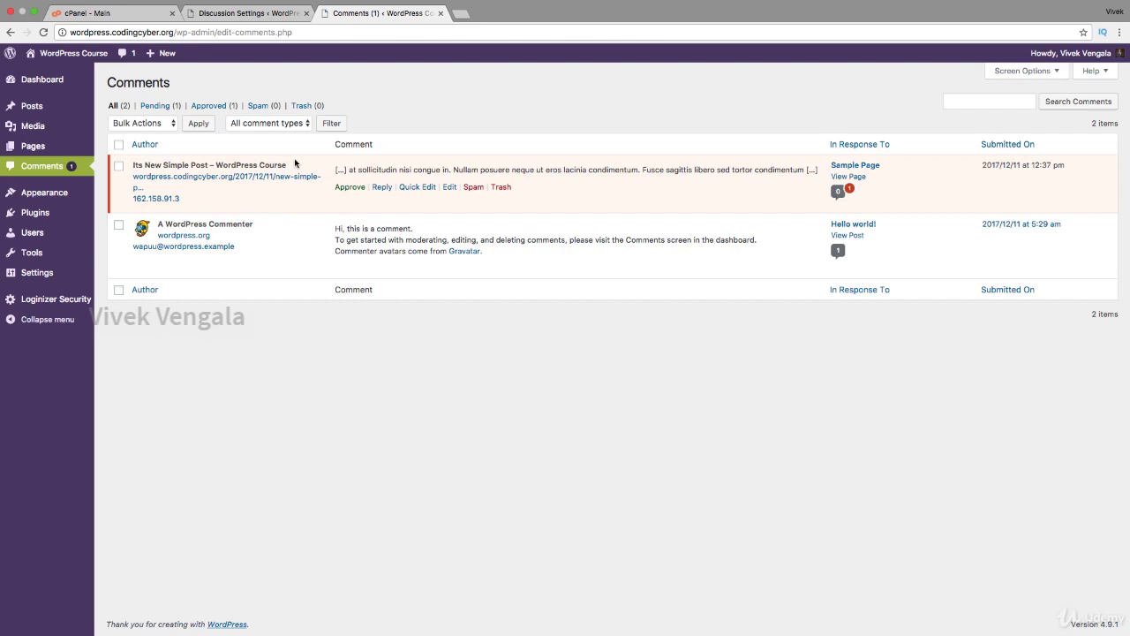
# Disable notifying linked blogs and allowing pingbacks and trackbacks on new articles, and save the discussion settings.
pyautogui.click(243, 14)
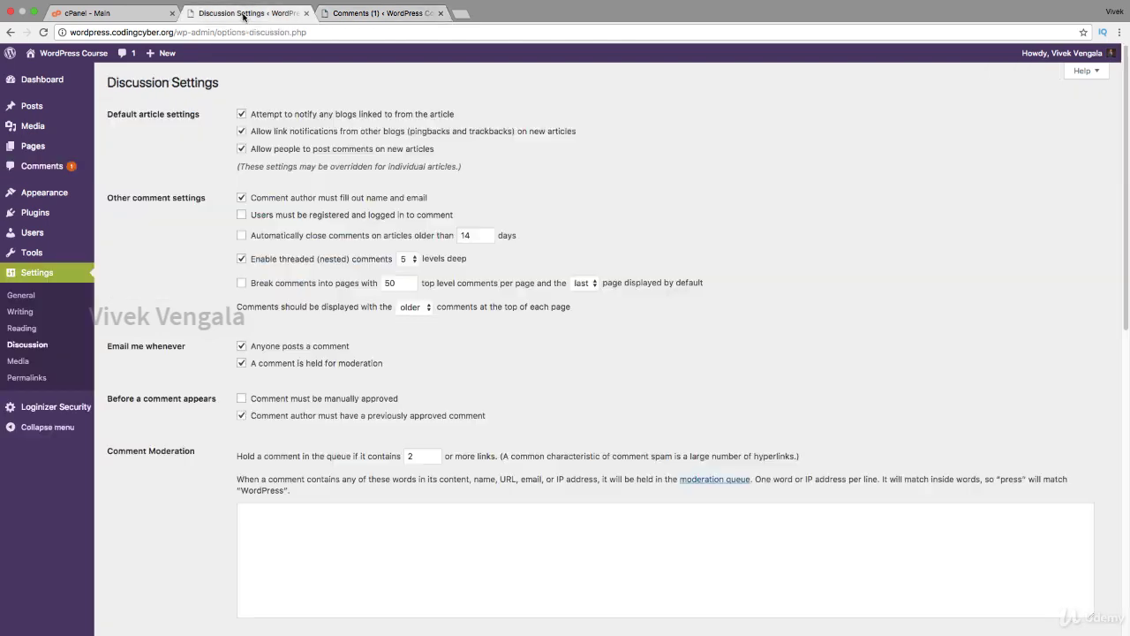
pyautogui.click(242, 114)
pyautogui.click(242, 133)
pyautogui.scroll(-10, 177, 256)
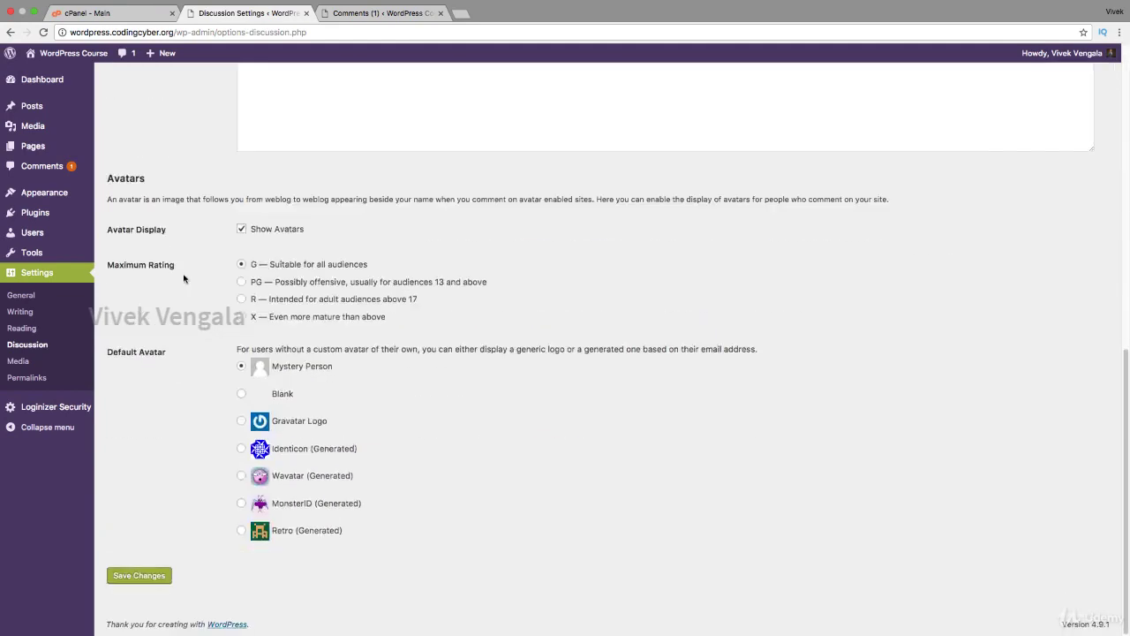
pyautogui.click(155, 576)
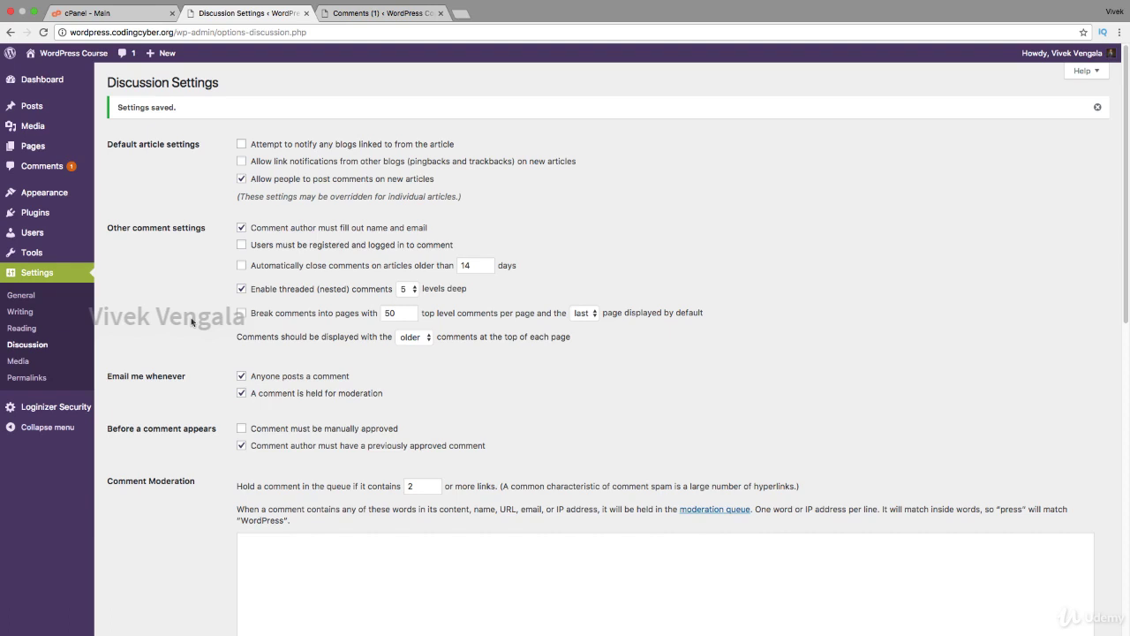
# Try requiring registration to comment, and set the automatic comment-closing age to 90 days with automatic closing switched off.
pyautogui.click(241, 249)
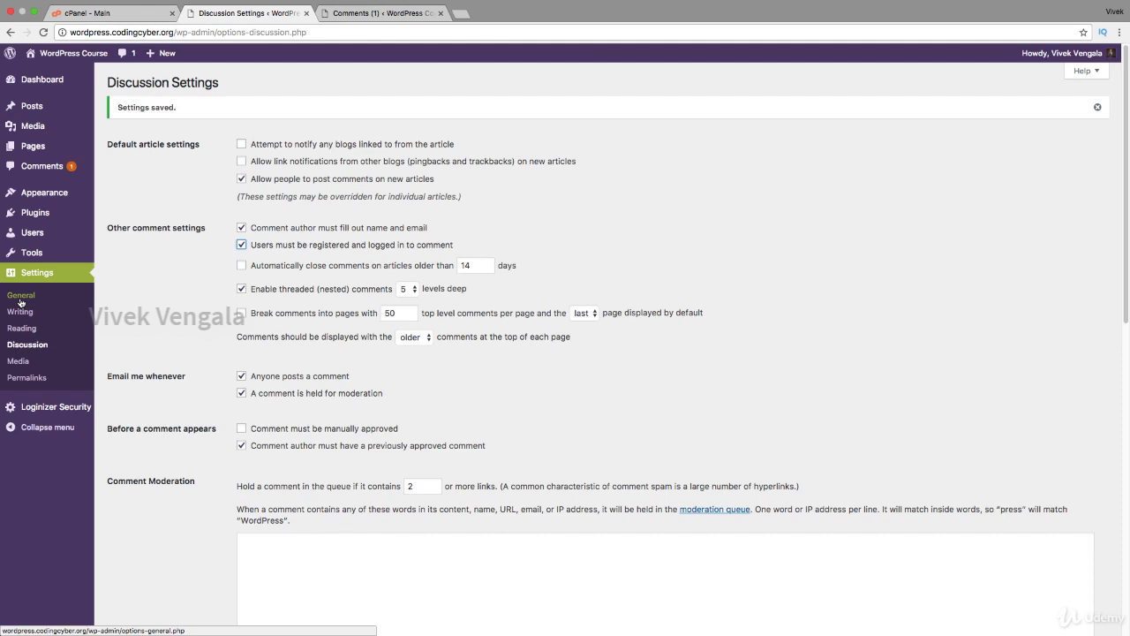
pyautogui.click(241, 247)
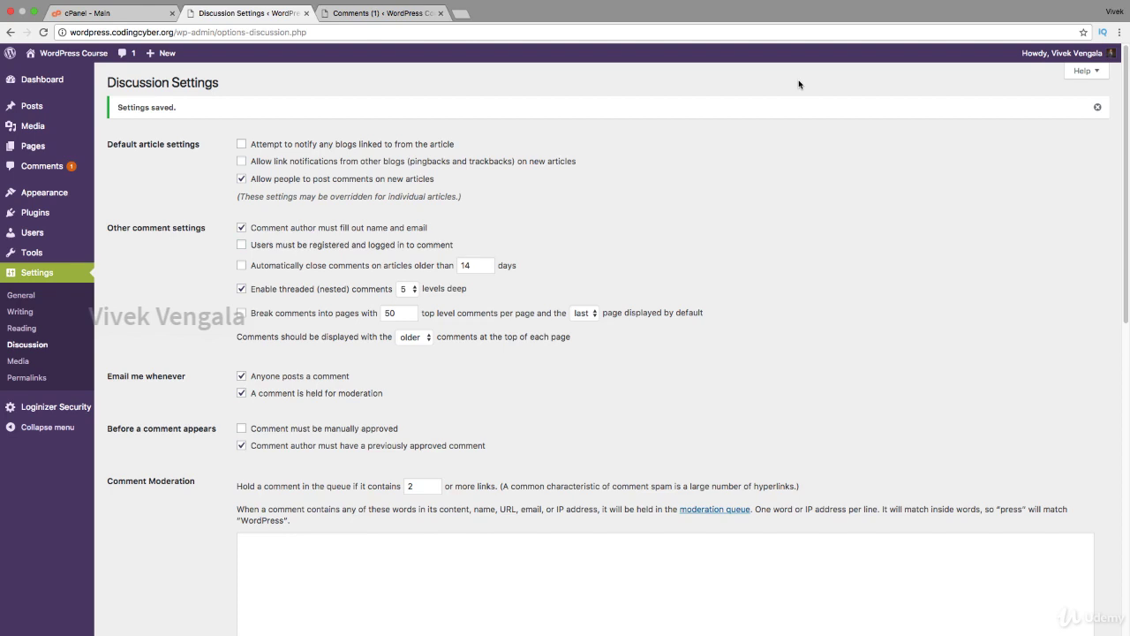
pyautogui.click(261, 266)
pyautogui.doubleClick(464, 267)
pyautogui.write('30')
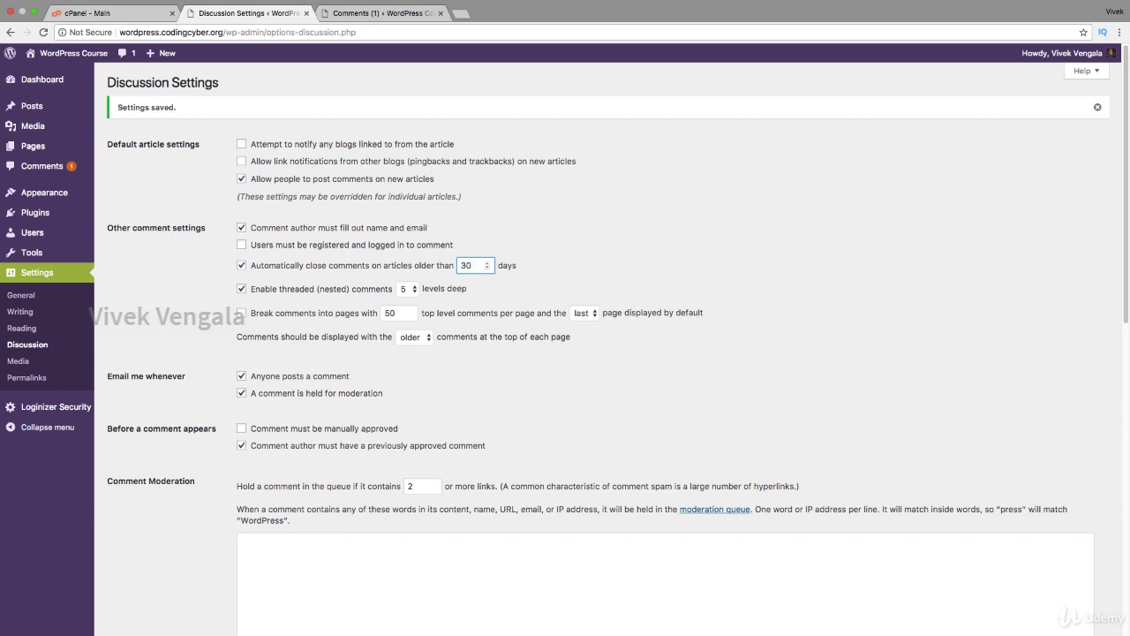
pyautogui.press('BackSpace')
pyautogui.press('BackSpace')
pyautogui.write('90')
pyautogui.click(242, 266)
# Break comments into pages with 30 top level comments each and the last page displayed by default.
pyautogui.click(403, 293)
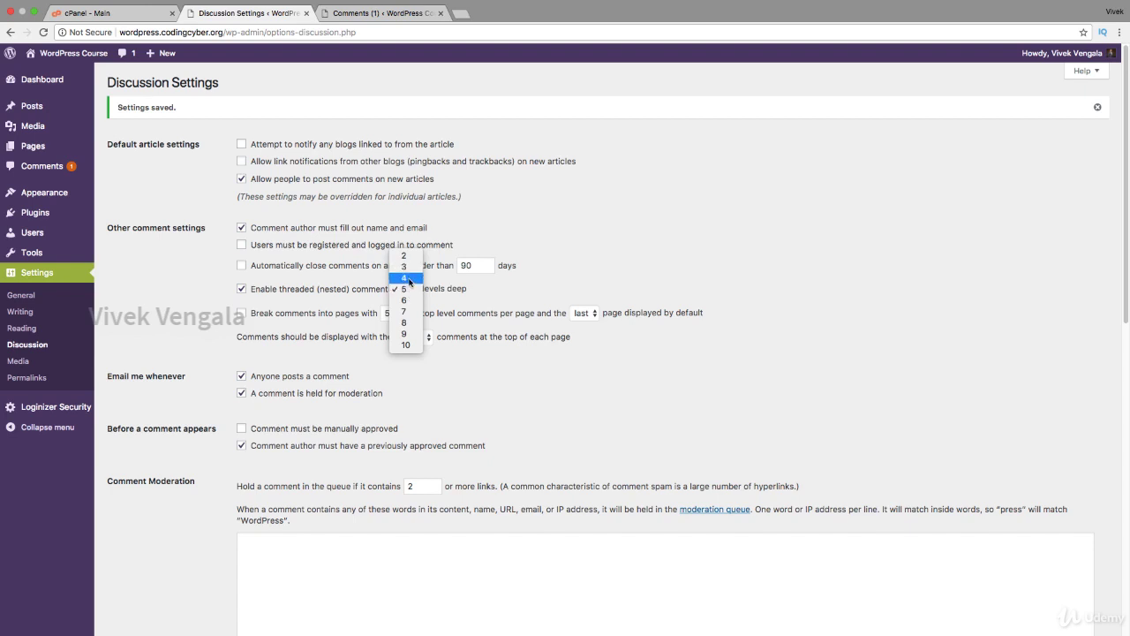
pyautogui.click(651, 184)
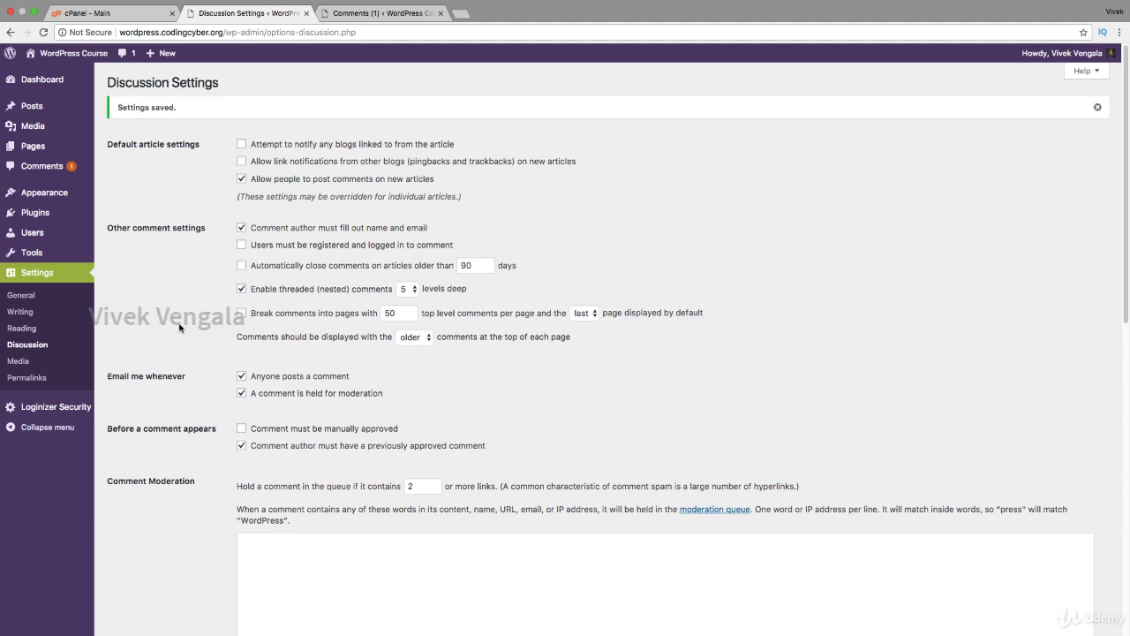
pyautogui.click(393, 309)
pyautogui.doubleClick(393, 311)
pyautogui.write('30')
pyautogui.click(584, 312)
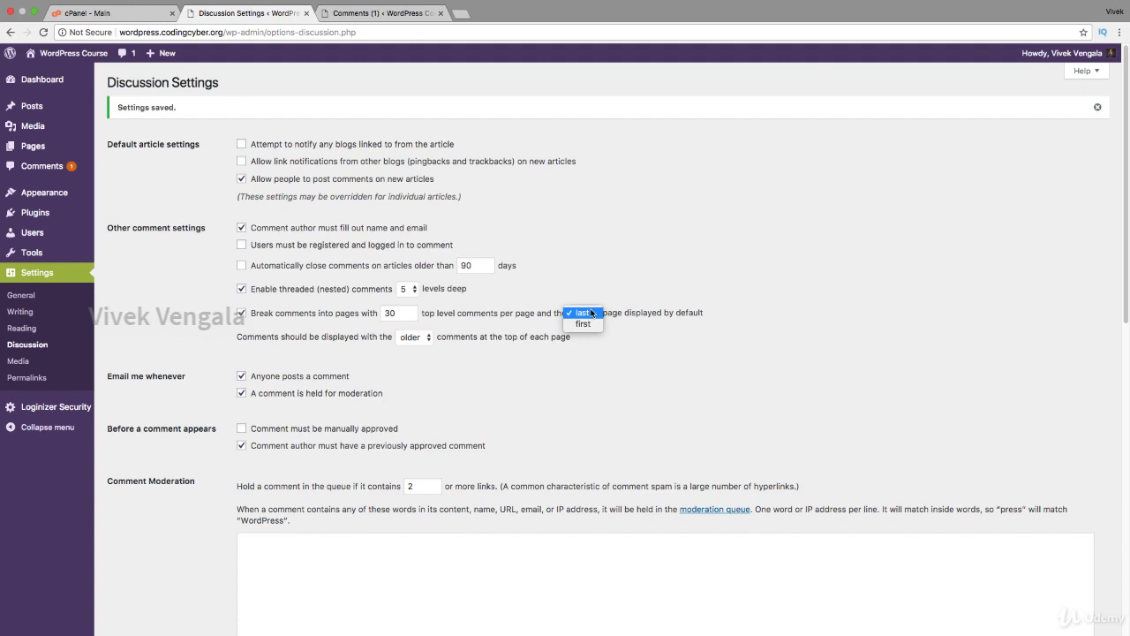
pyautogui.click(590, 313)
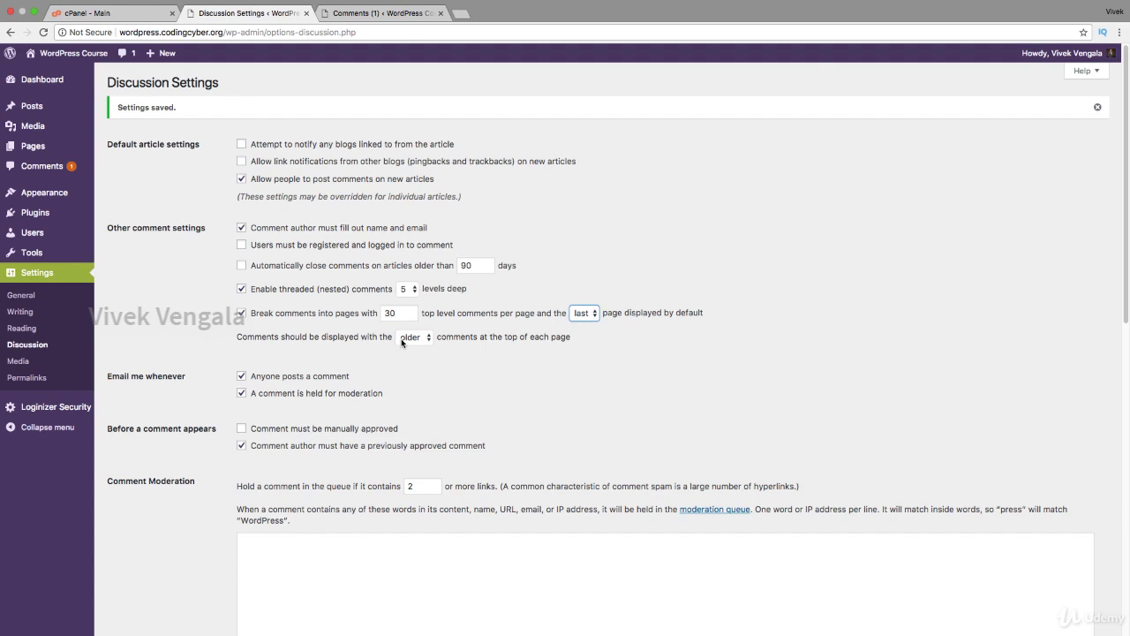
pyautogui.click(401, 342)
pyautogui.click(404, 350)
pyautogui.click(408, 339)
pyautogui.click(391, 342)
# Turn off email notifications for anyone posting a comment and for comments held for moderation.
pyautogui.scroll(-1, 196, 333)
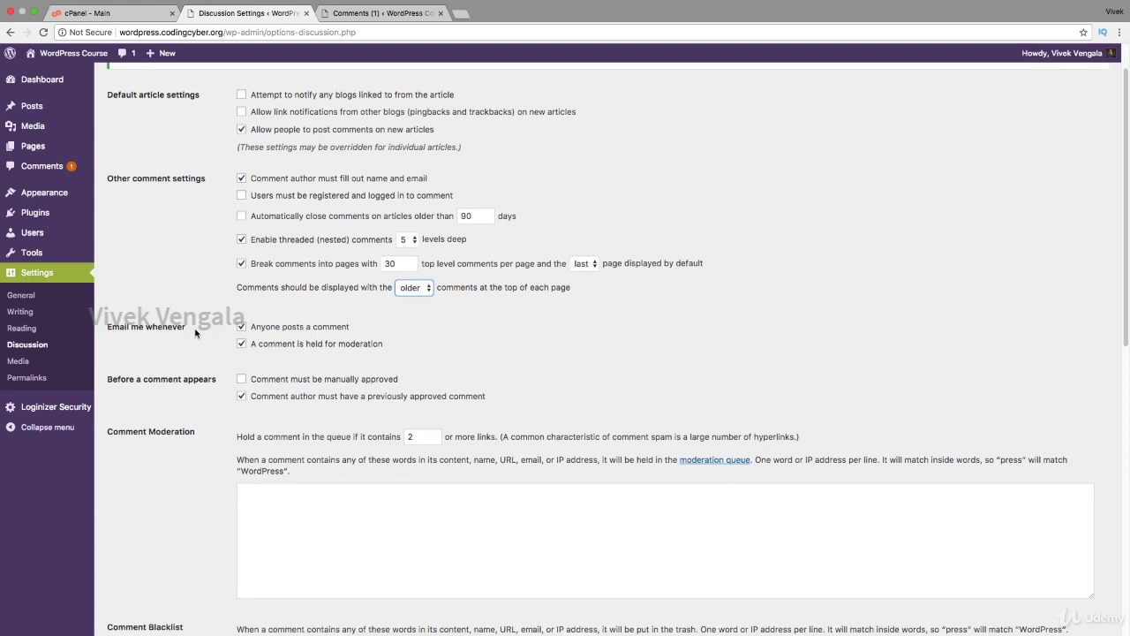
pyautogui.click(242, 327)
pyautogui.click(351, 347)
pyautogui.click(318, 381)
pyautogui.click(914, 395)
pyautogui.click(241, 396)
pyautogui.click(241, 379)
pyautogui.click(242, 397)
pyautogui.click(241, 380)
pyautogui.click(241, 397)
pyautogui.click(241, 379)
pyautogui.click(241, 380)
pyautogui.click(241, 397)
# Examine the Comment Moderation and Comment Blacklist options and their word list fields.
pyautogui.scroll(-1, 231, 471)
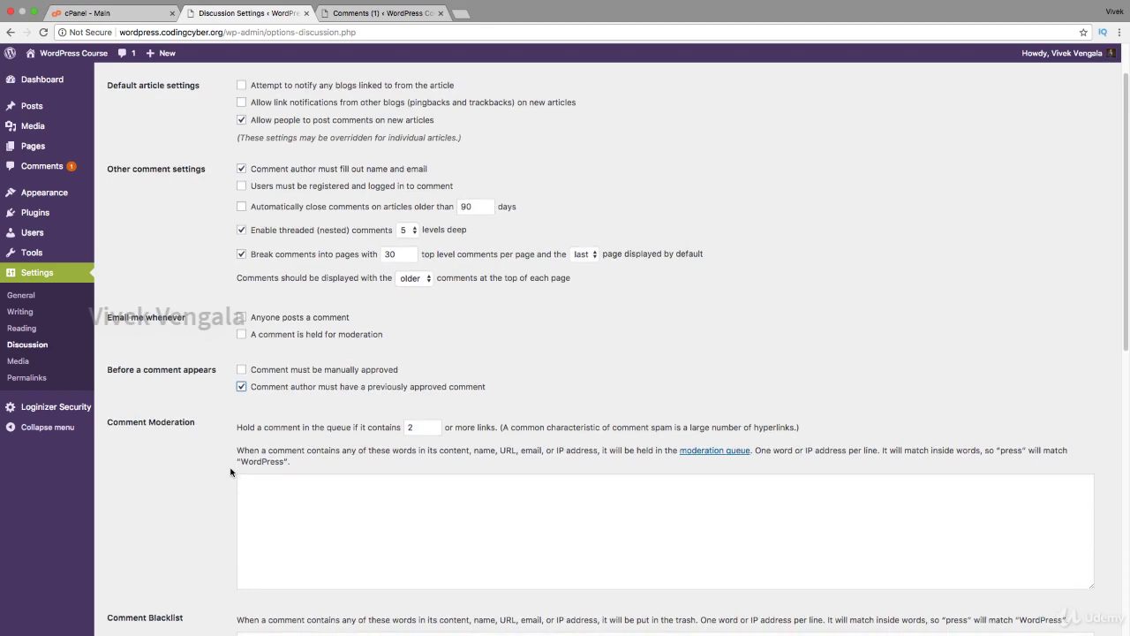
pyautogui.scroll(-5, 230, 472)
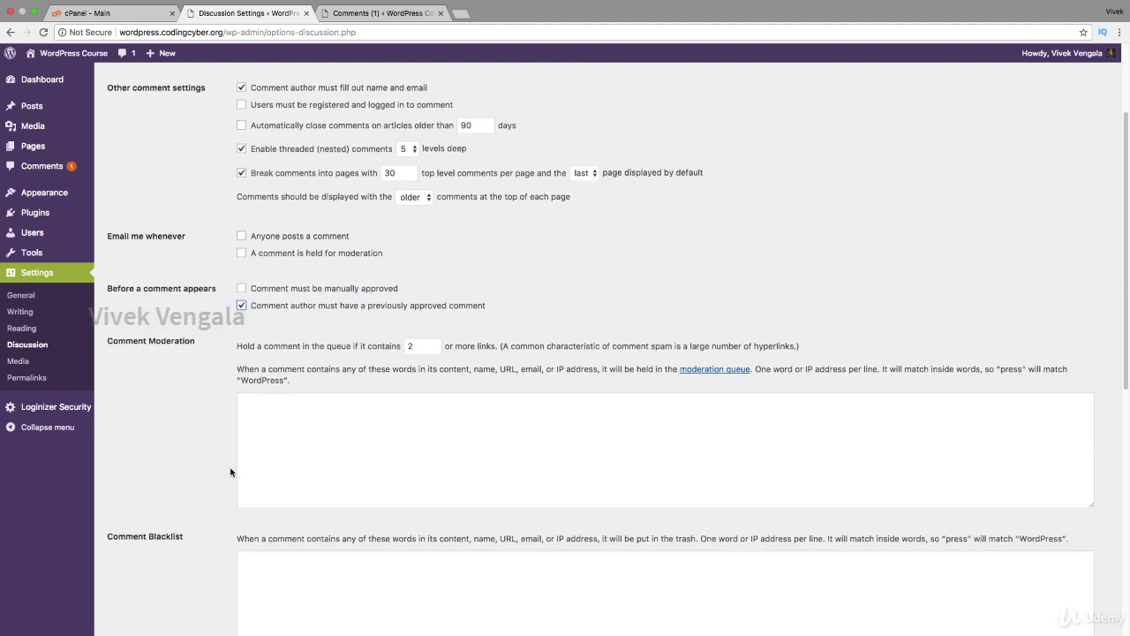
pyautogui.scroll(-6, 230, 472)
pyautogui.click(268, 358)
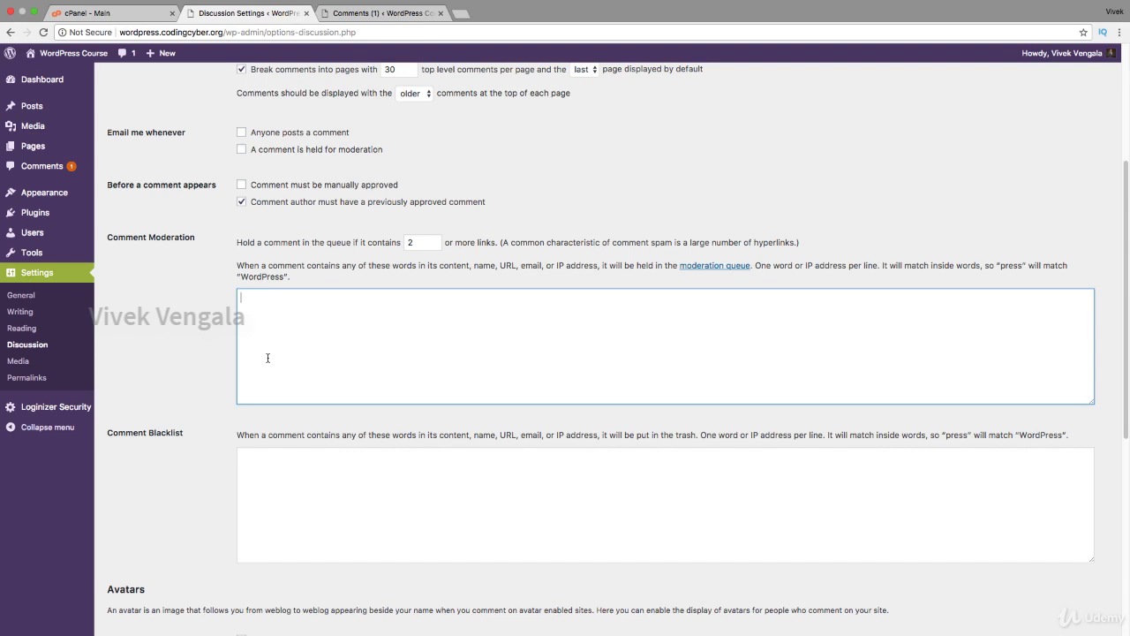
pyautogui.click(282, 478)
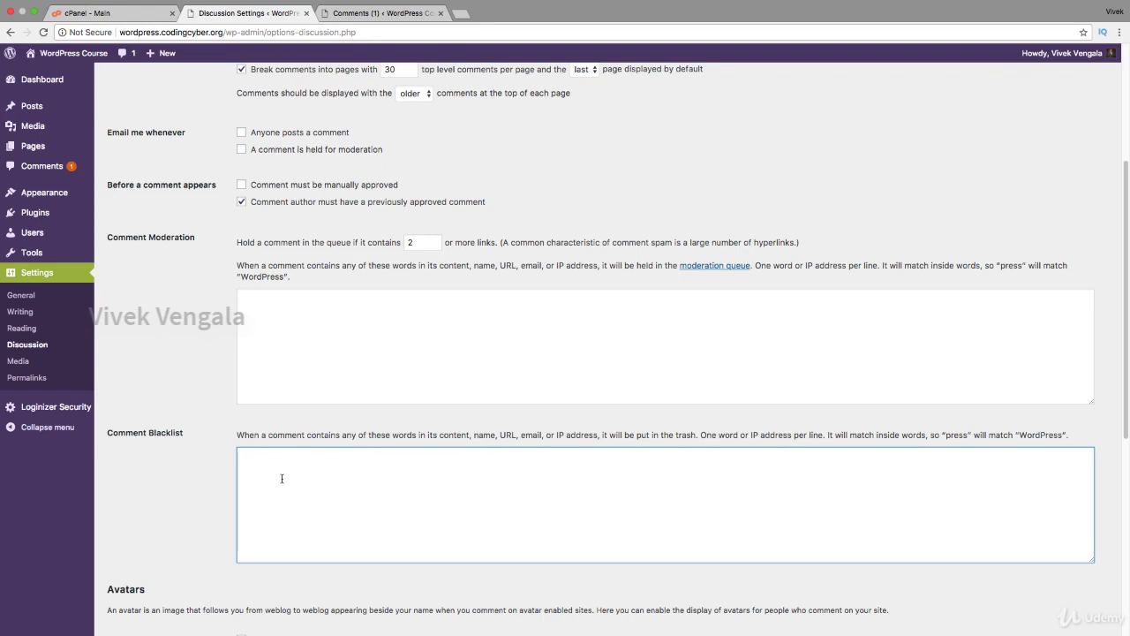
pyautogui.scroll(-3, 221, 484)
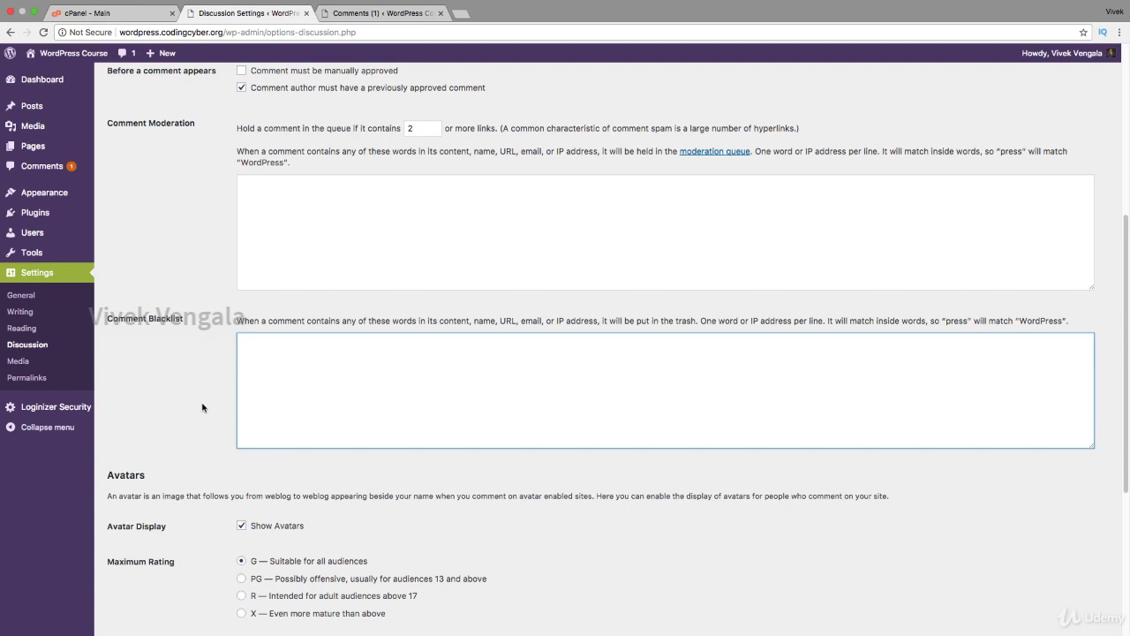
pyautogui.scroll(-2, 202, 407)
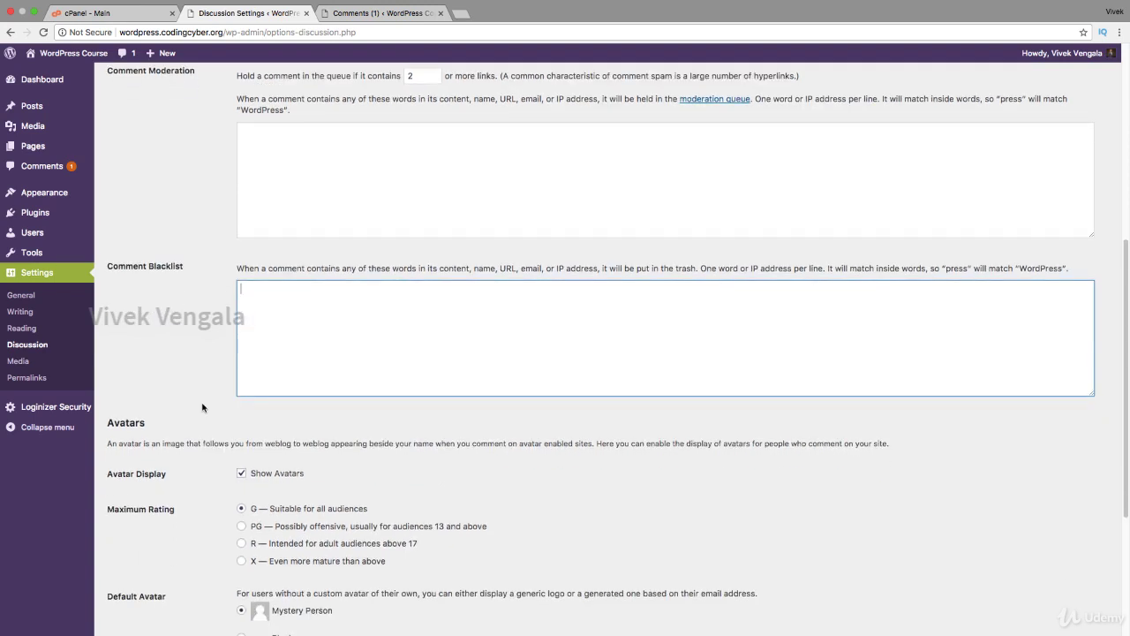
# Set the default avatar to Gravatar Logo with avatars shown, and save the discussion settings.
pyautogui.scroll(-5, 202, 407)
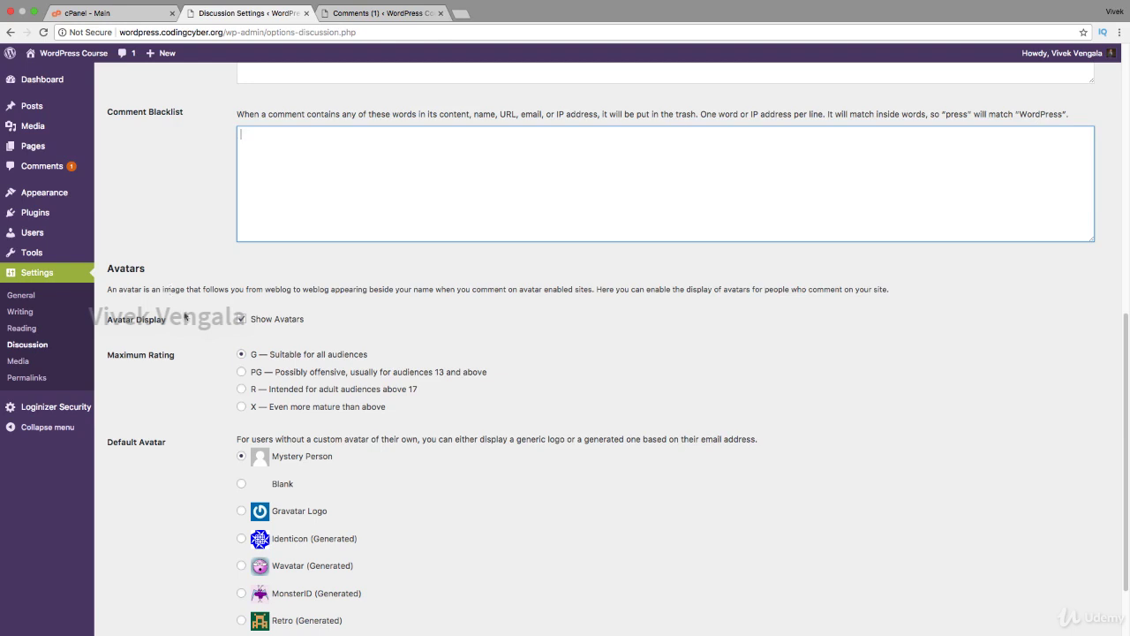
pyautogui.click(244, 513)
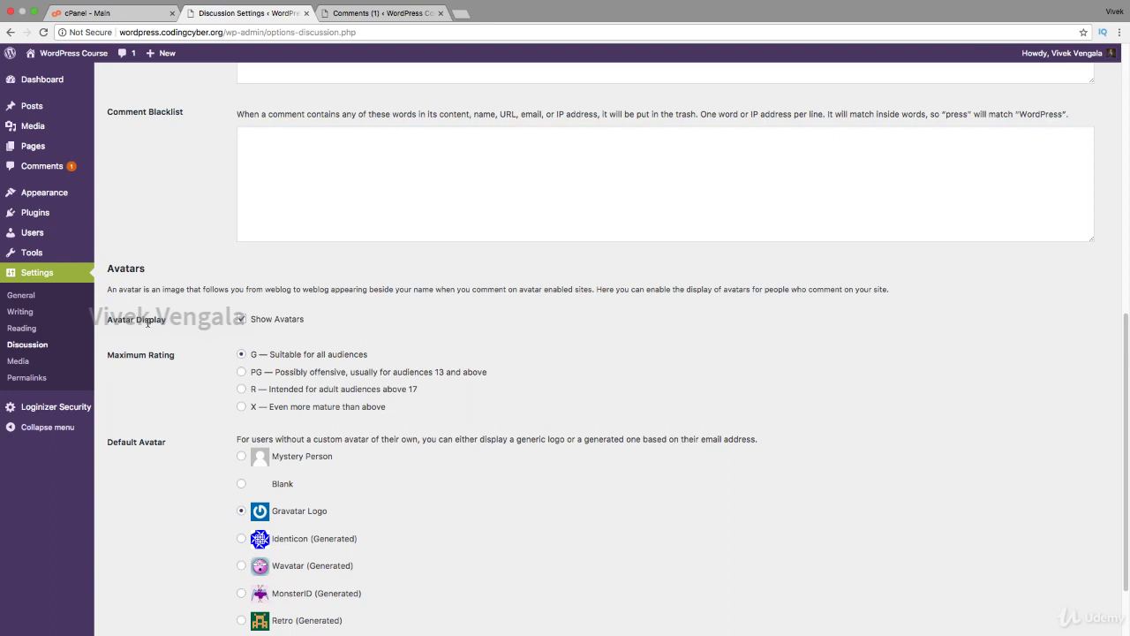
pyautogui.click(241, 319)
pyautogui.click(241, 536)
pyautogui.scroll(-2, 158, 500)
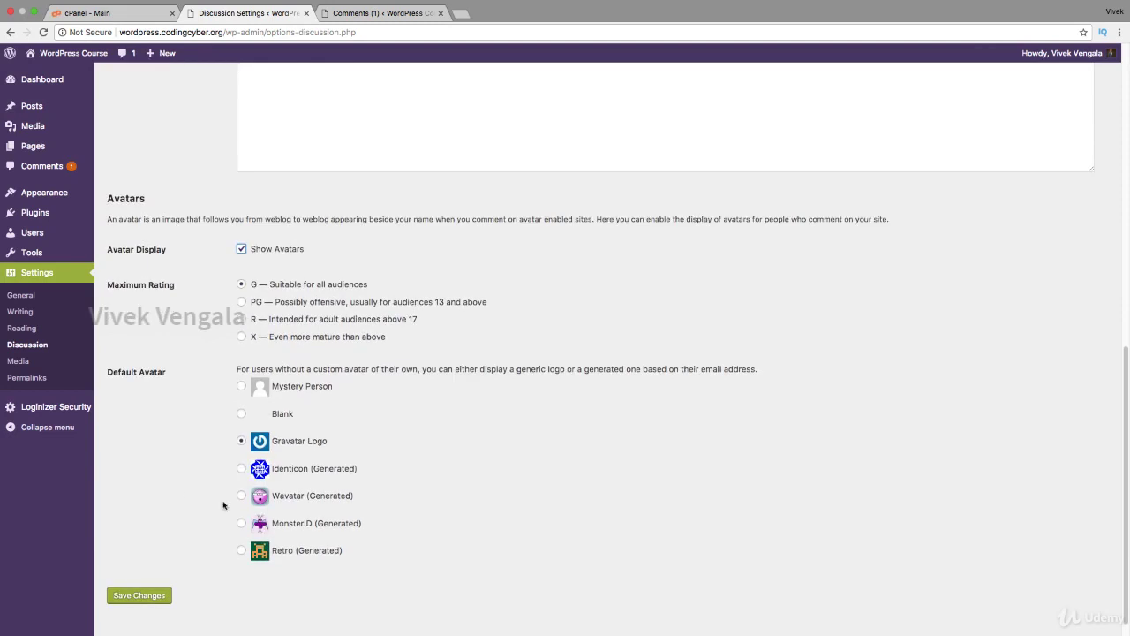
pyautogui.click(151, 596)
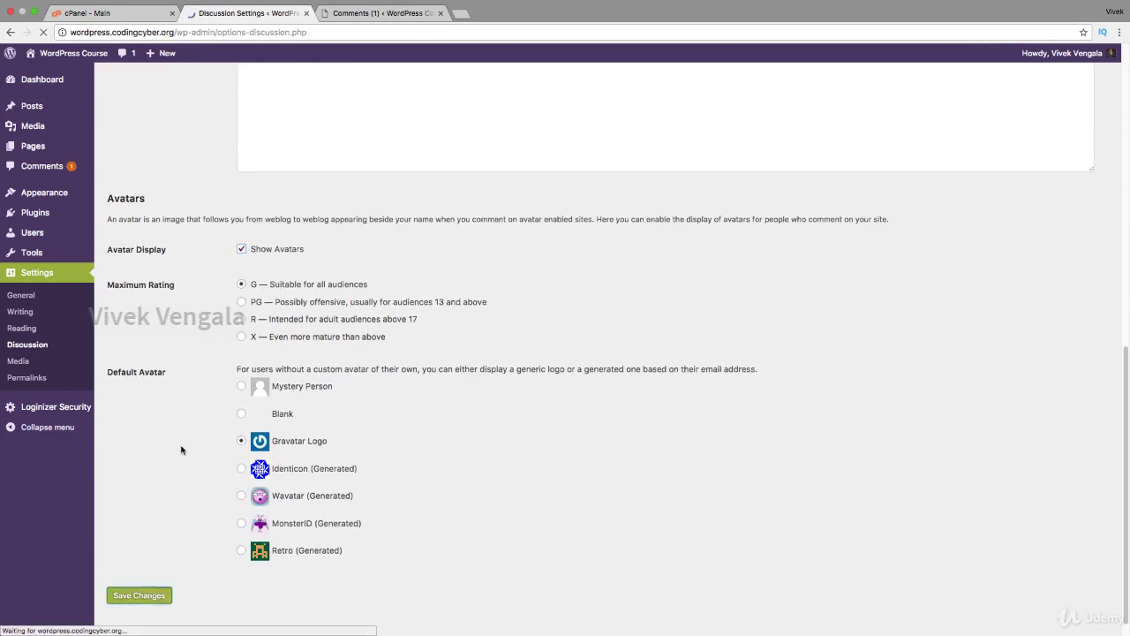